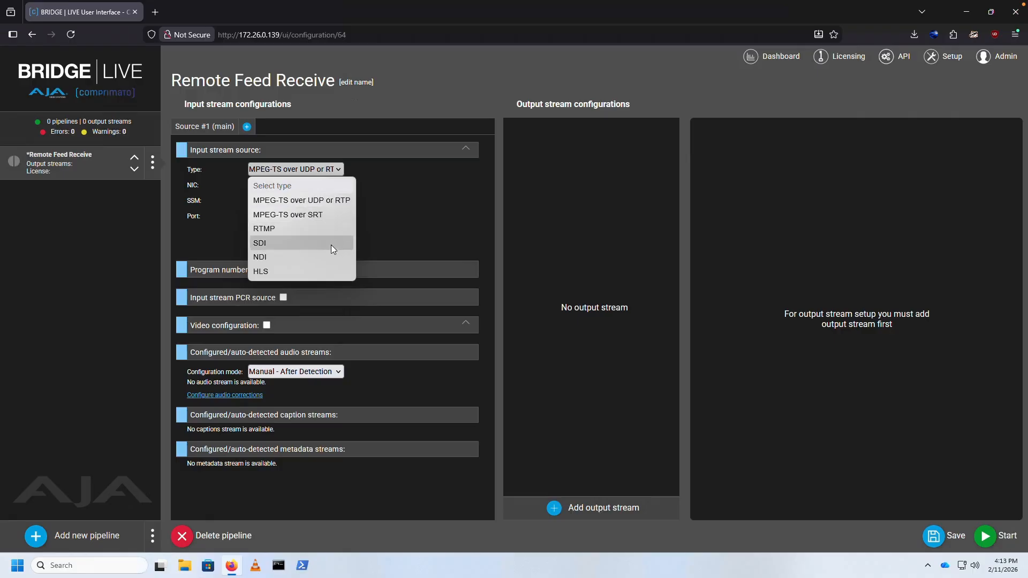
# - Set the input source to MPEG-TS over SRT in Listener mode, using network interface Ethernet card 1 (eno1)
pyautogui.click(325, 214)
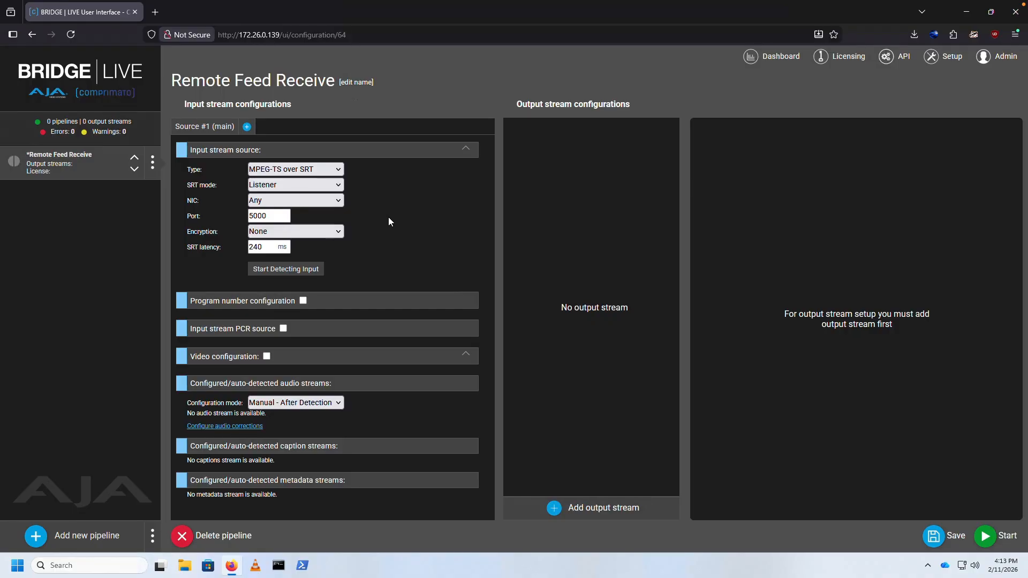
pyautogui.click(341, 185)
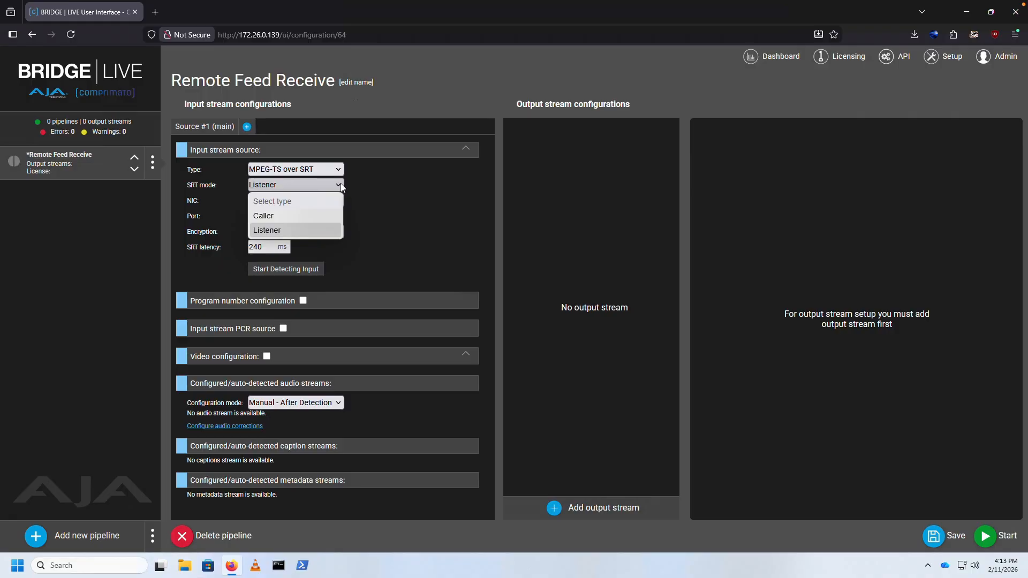
pyautogui.click(323, 230)
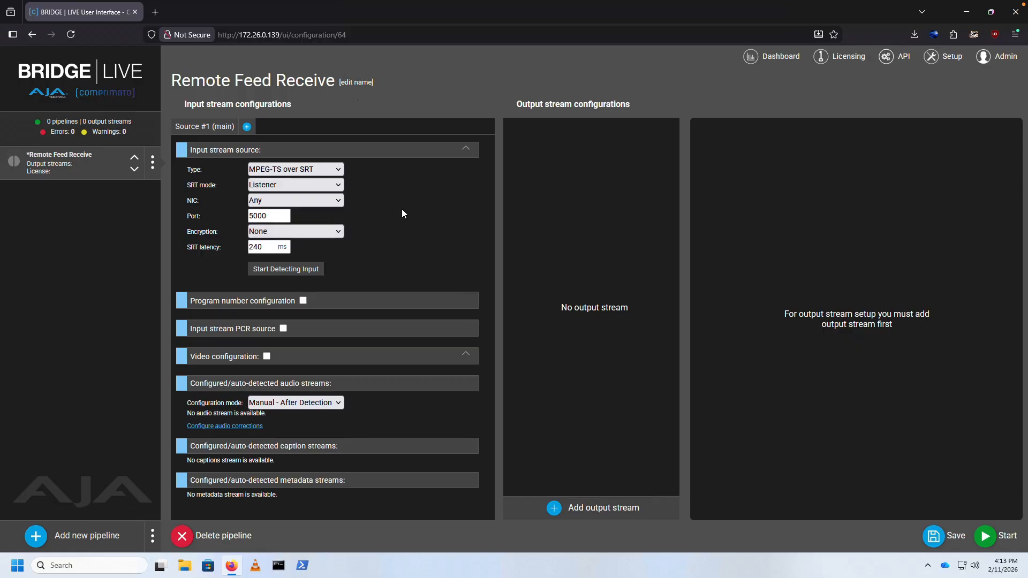
pyautogui.click(287, 200)
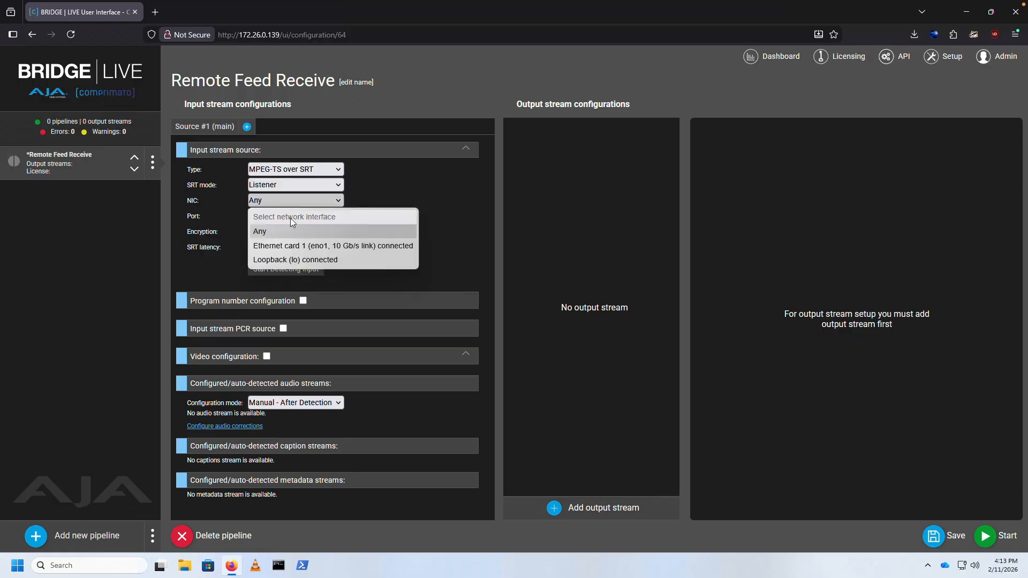
pyautogui.click(293, 245)
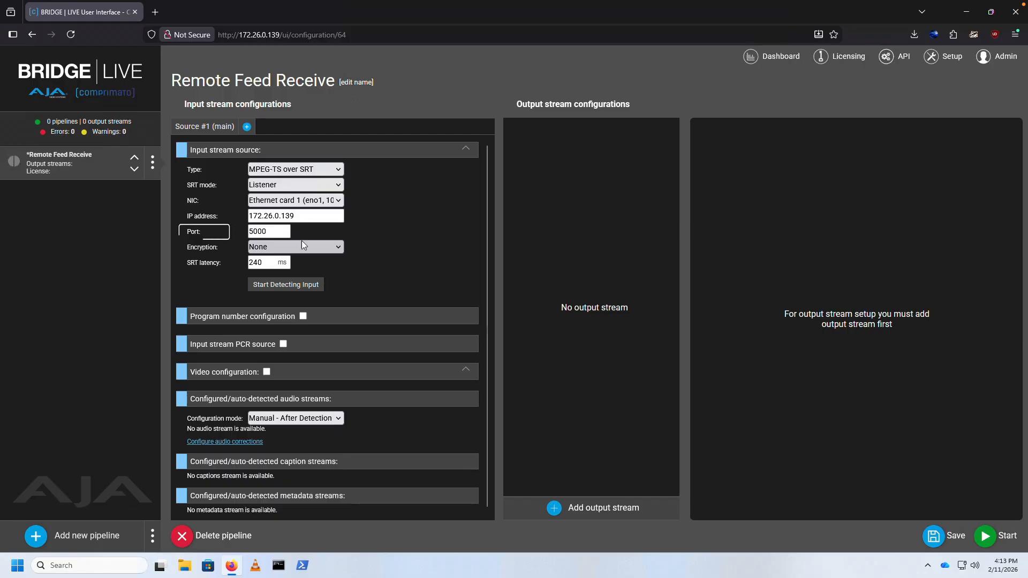
# - Set the SRT input's port to 5050 and its SRT latency to 500 ms
pyautogui.doubleClick(284, 233)
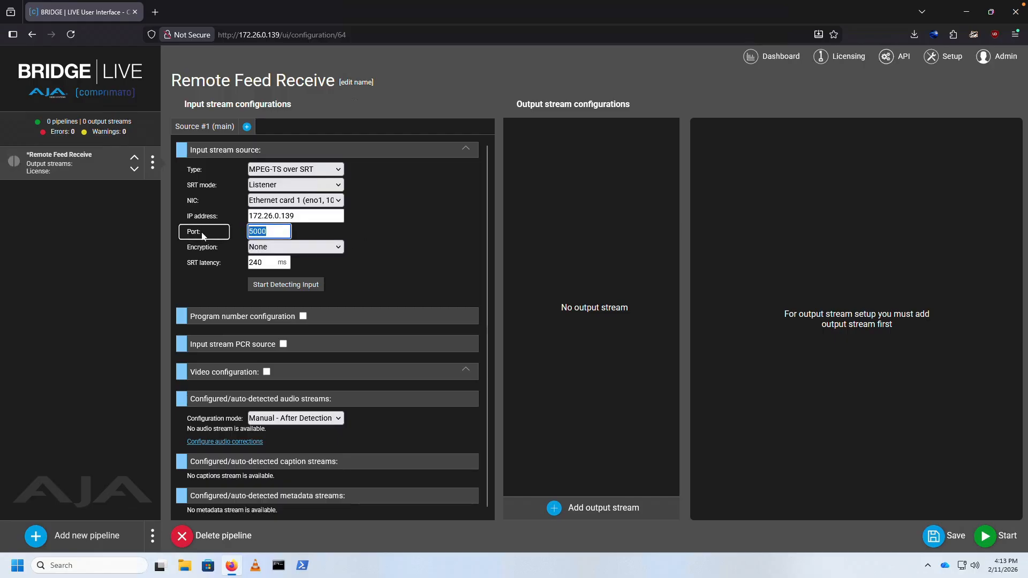
pyautogui.write('5050')
pyautogui.press('Tab')
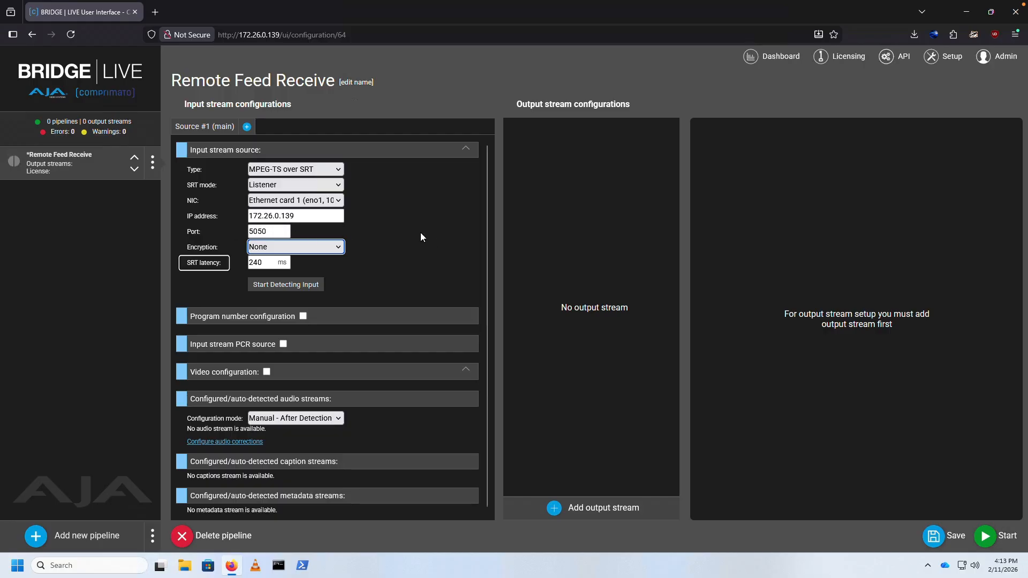
pyautogui.click(420, 234)
pyautogui.doubleClick(288, 266)
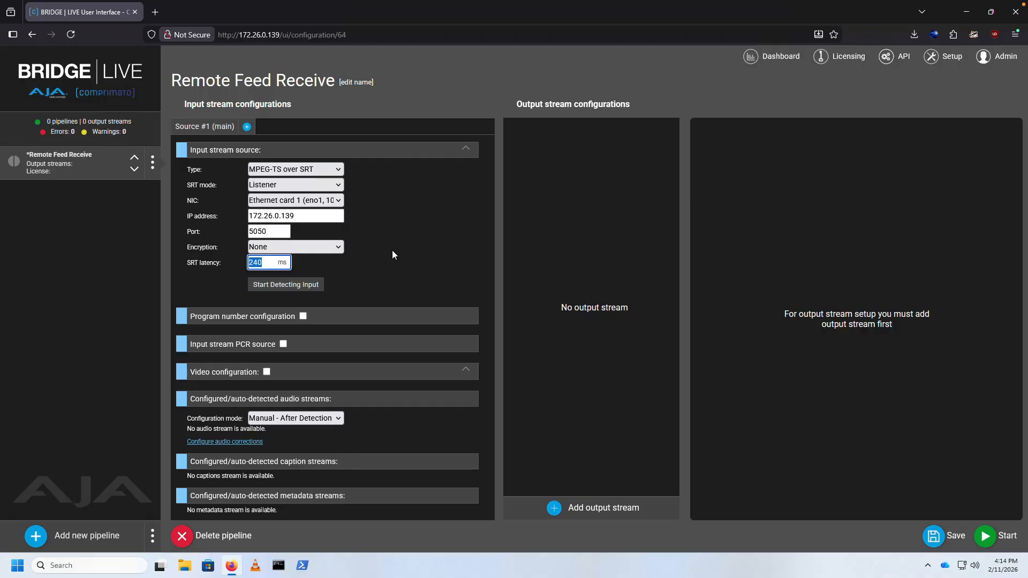
pyautogui.write('500')
pyautogui.press('Tab')
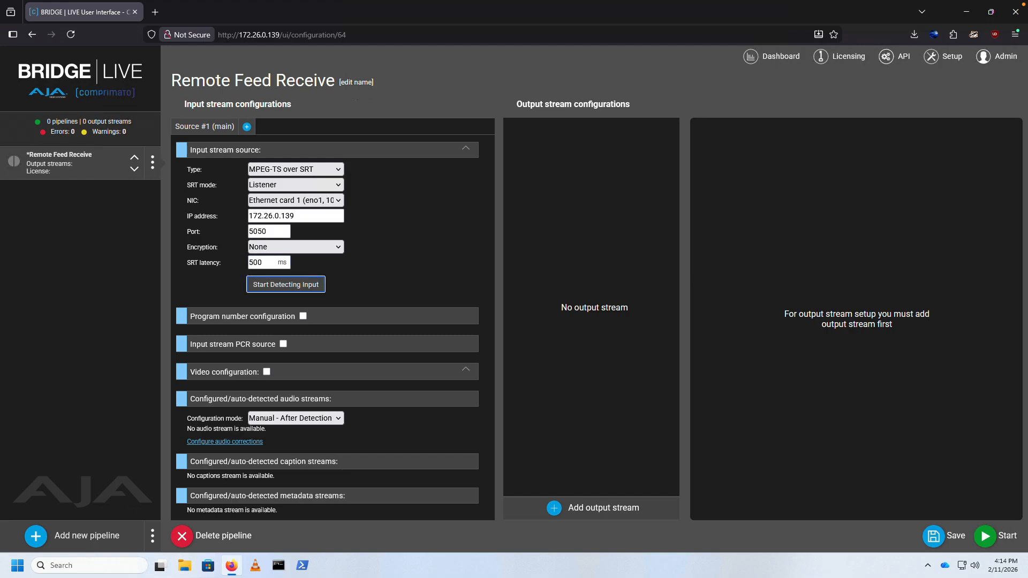
# - Detect the incoming SRT stream and use auto-detected Video #1 as the input video configuration
pyautogui.click(295, 285)
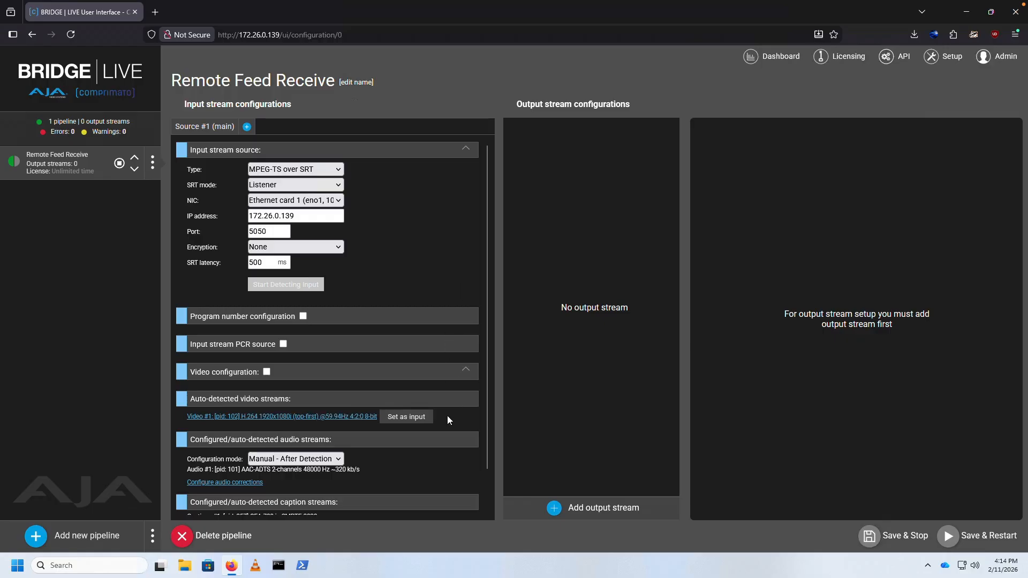
pyautogui.click(420, 421)
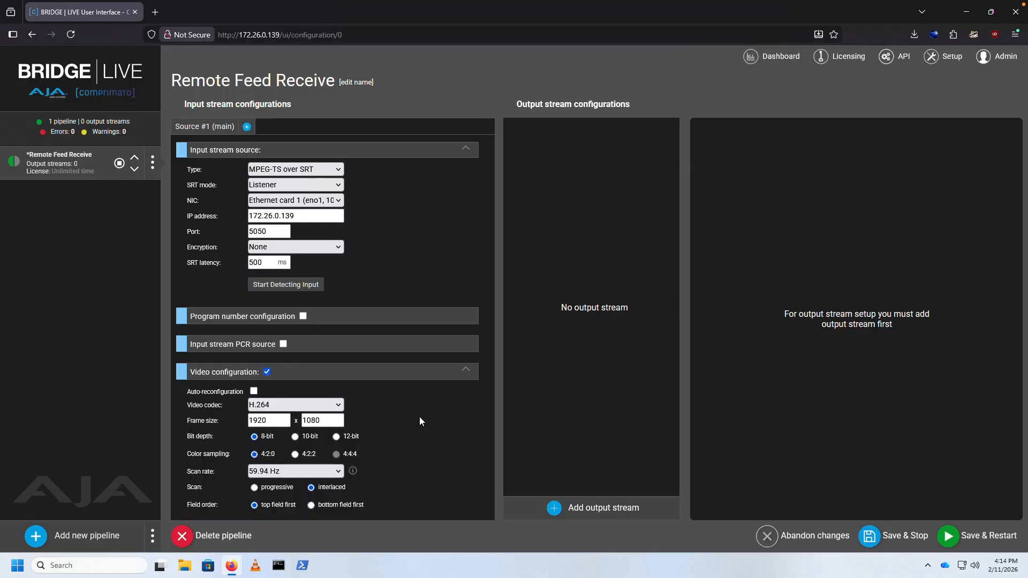
pyautogui.scroll(-2, 436, 413)
pyautogui.scroll(-4, 447, 415)
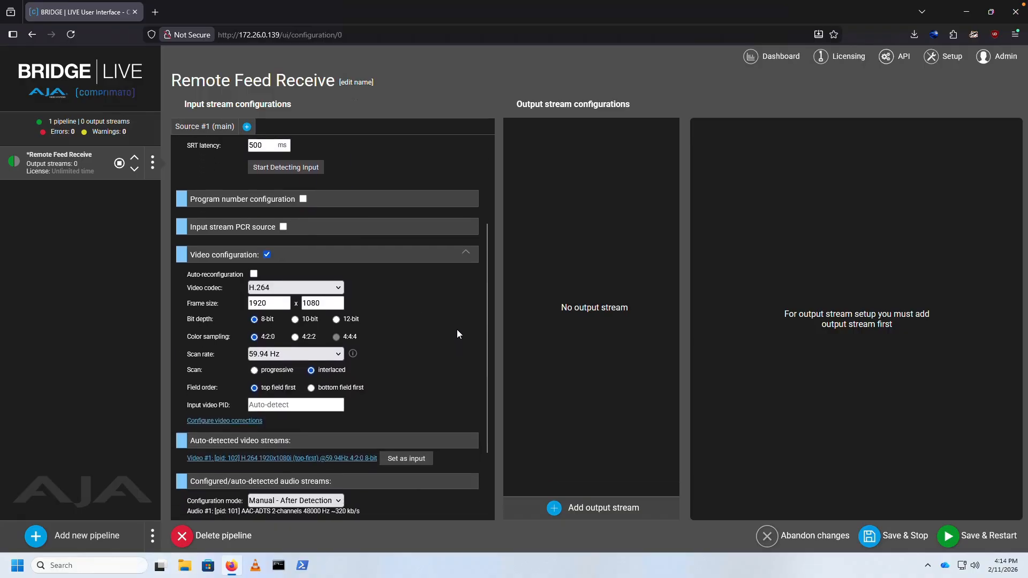
pyautogui.scroll(-4, 457, 334)
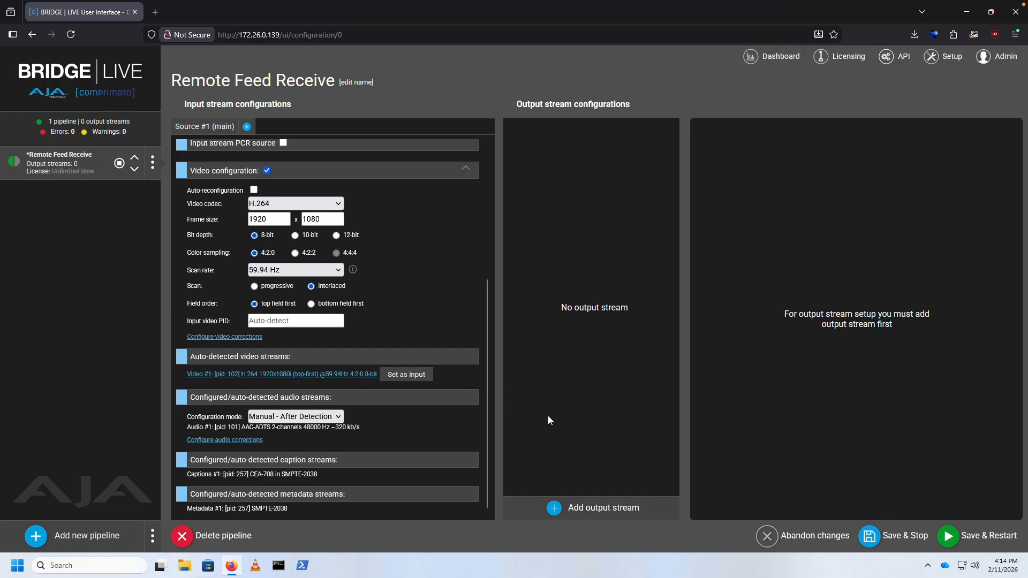
# - Add an output stream of type SDI and send it to device aja-sdi-0, Port #3
pyautogui.click(555, 509)
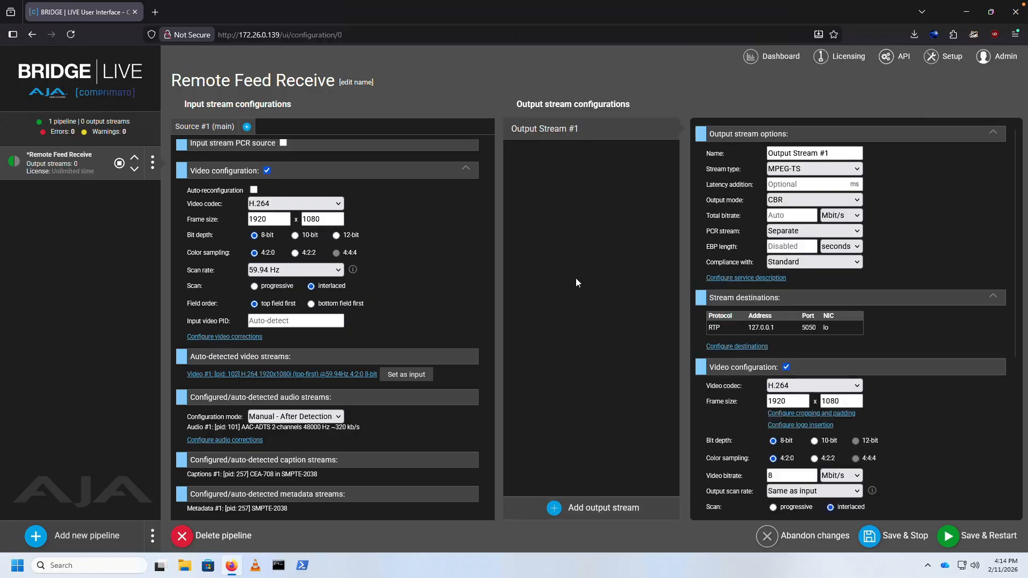
pyautogui.click(856, 169)
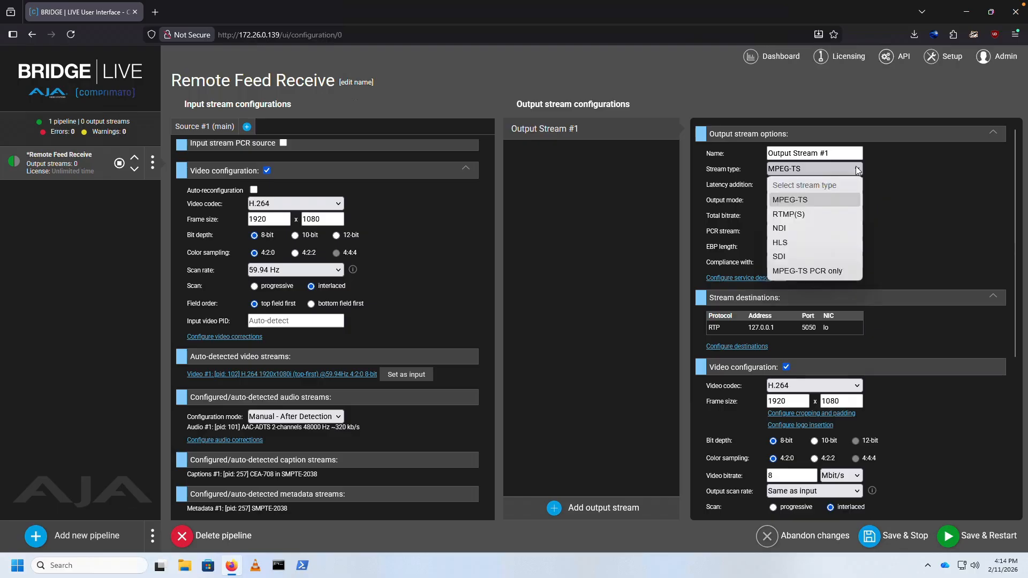
pyautogui.click(810, 253)
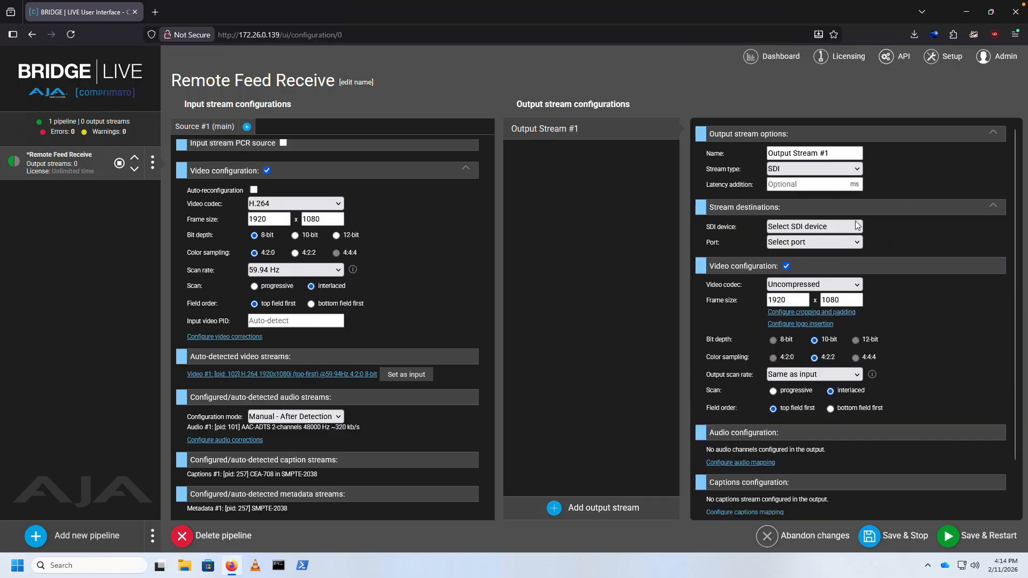
pyautogui.click(854, 227)
pyautogui.click(831, 256)
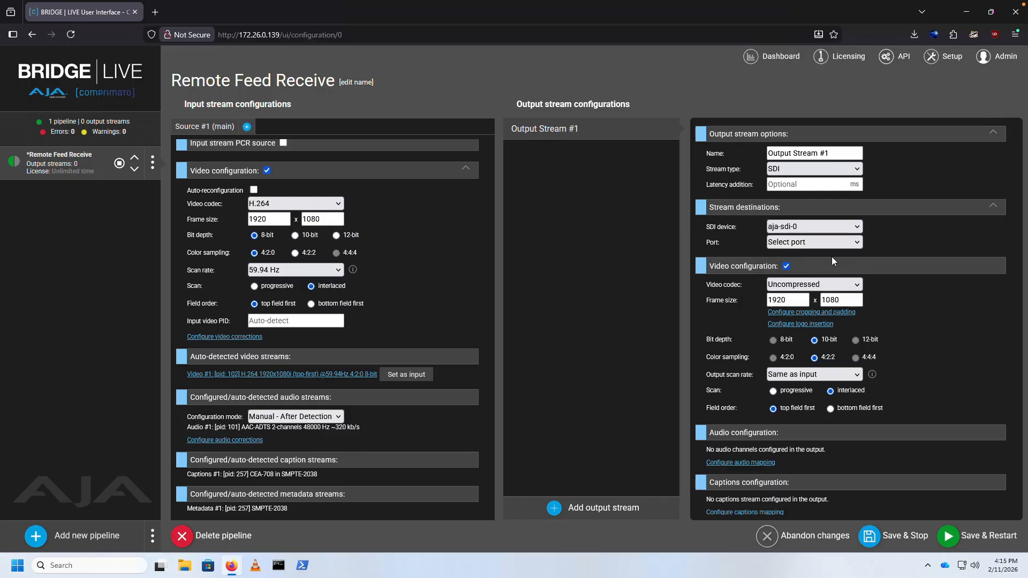
pyautogui.click(845, 243)
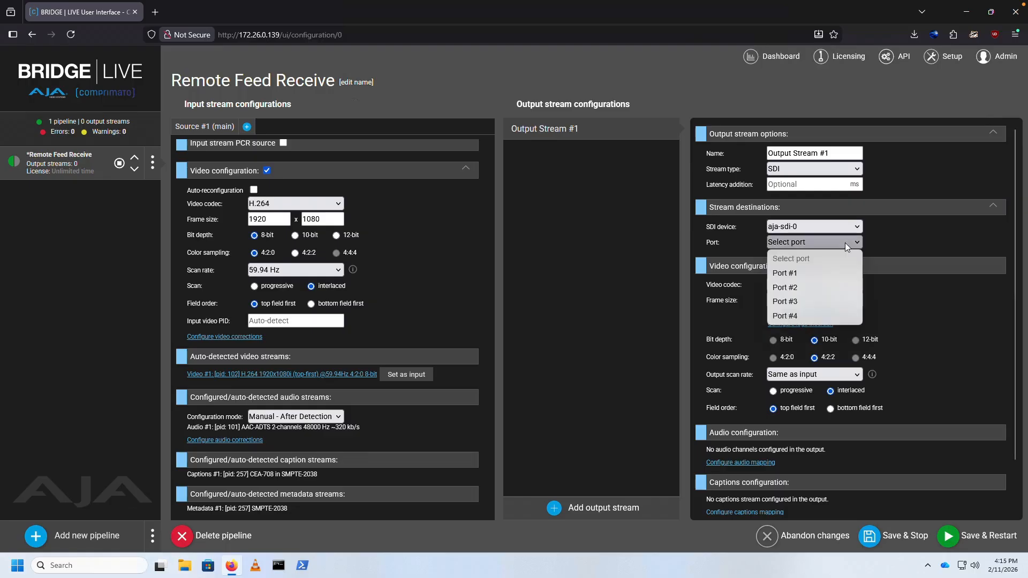
pyautogui.click(816, 301)
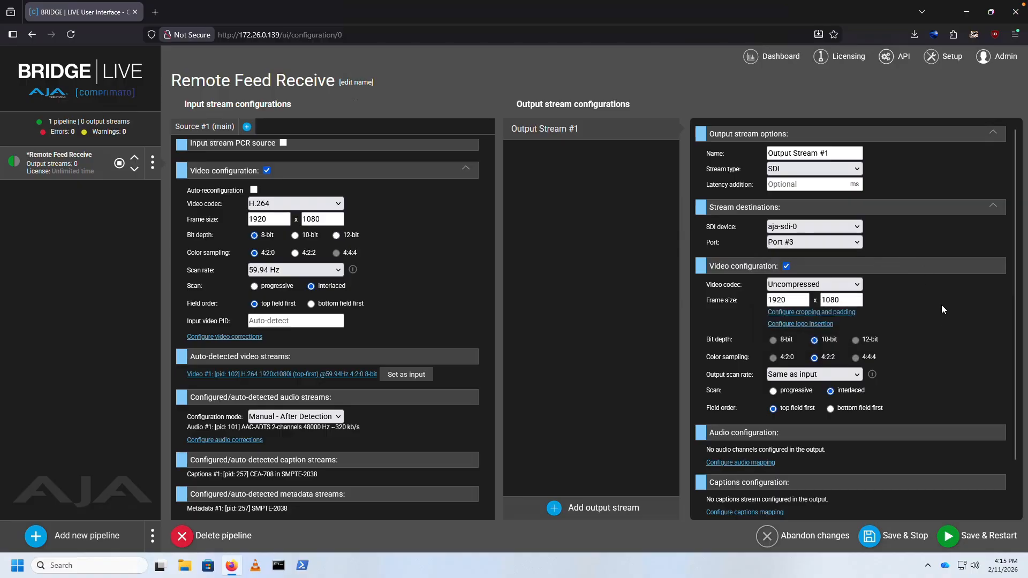
# - Create an AES3 output audio for the SDI stream, map all channels of source Audio #1 to it, and save the mapping
pyautogui.scroll(-2, 942, 310)
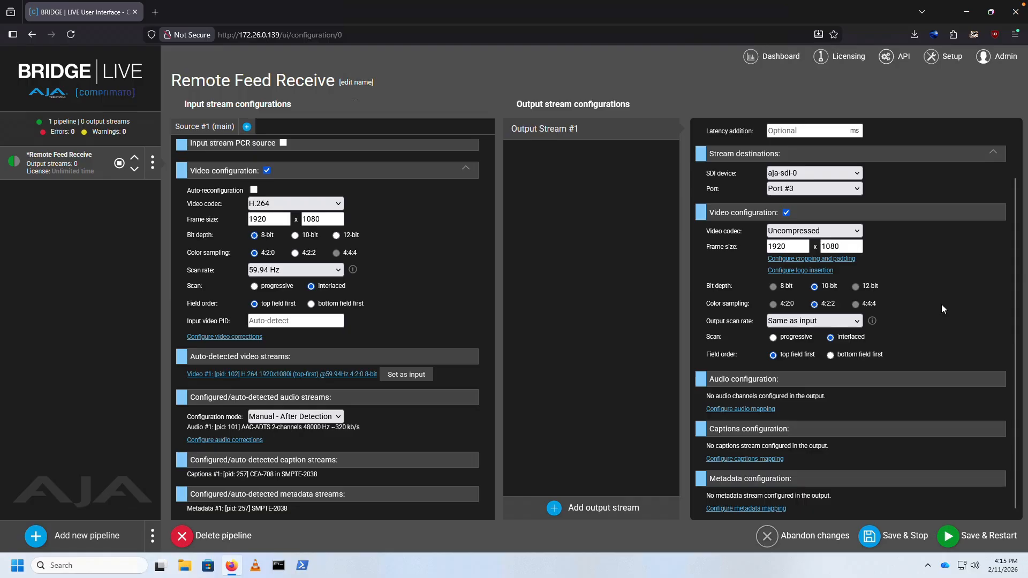
pyautogui.click(760, 409)
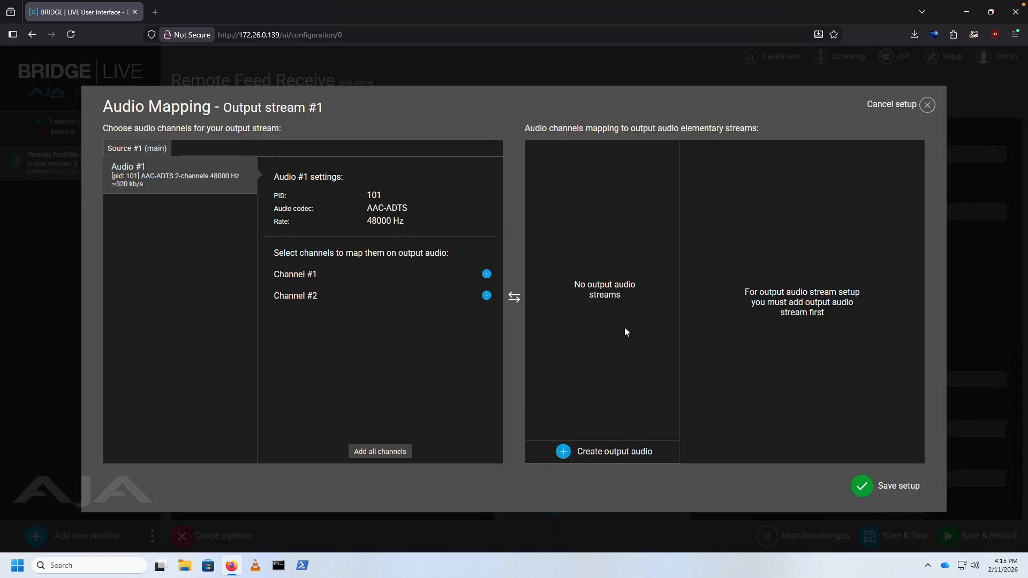
pyautogui.click(569, 453)
pyautogui.click(836, 197)
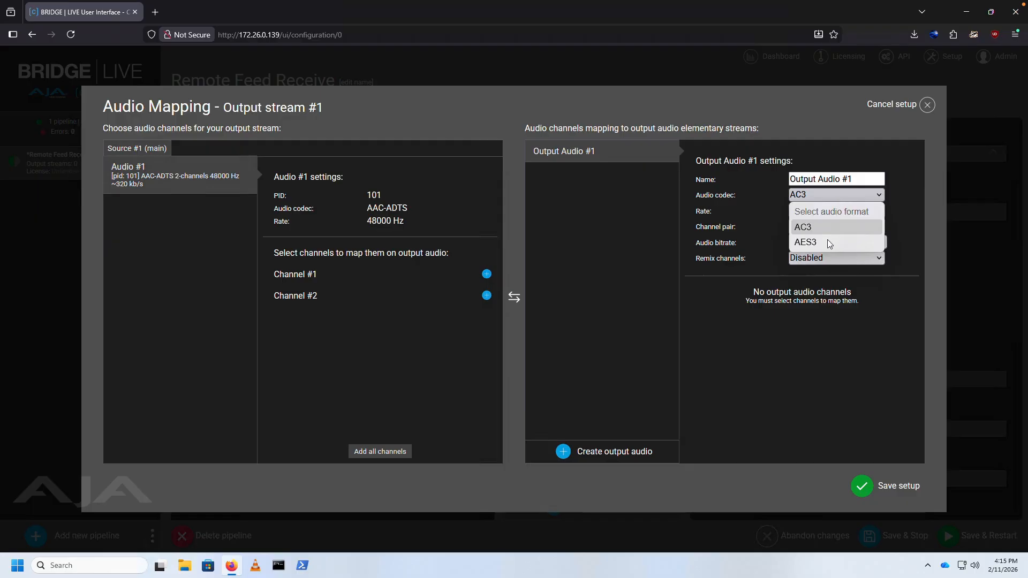
pyautogui.click(826, 243)
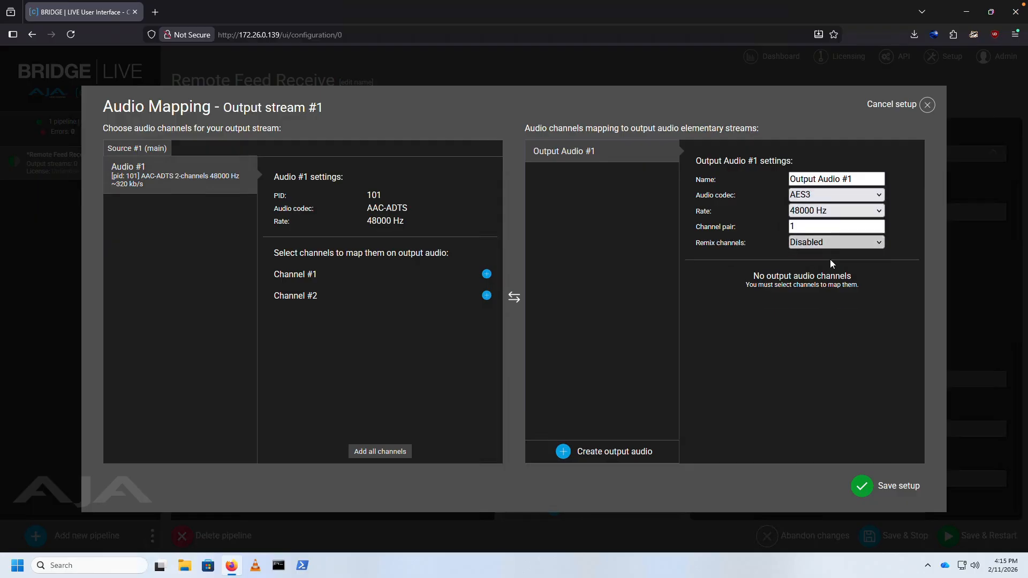
pyautogui.click(394, 453)
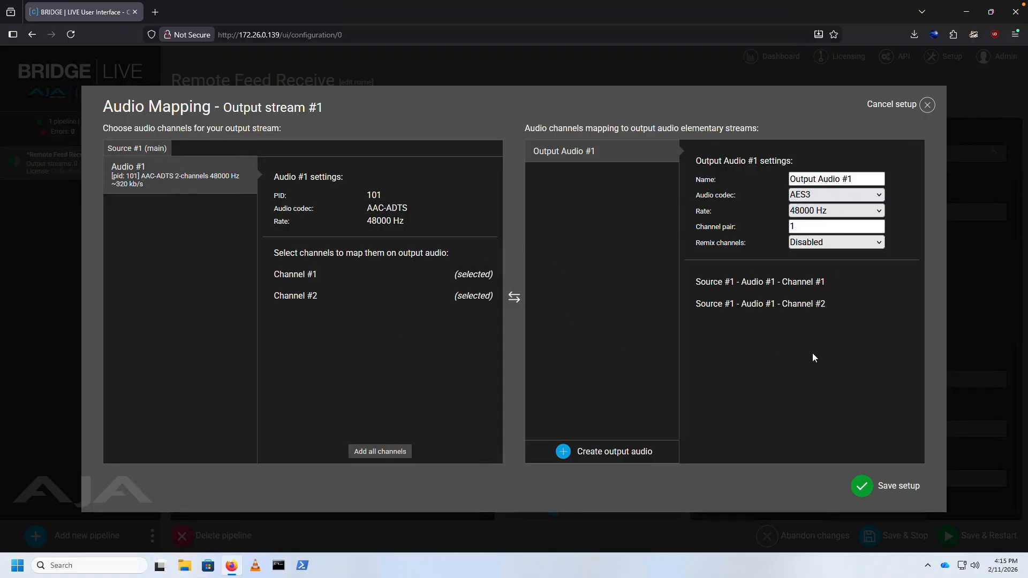
pyautogui.click(863, 486)
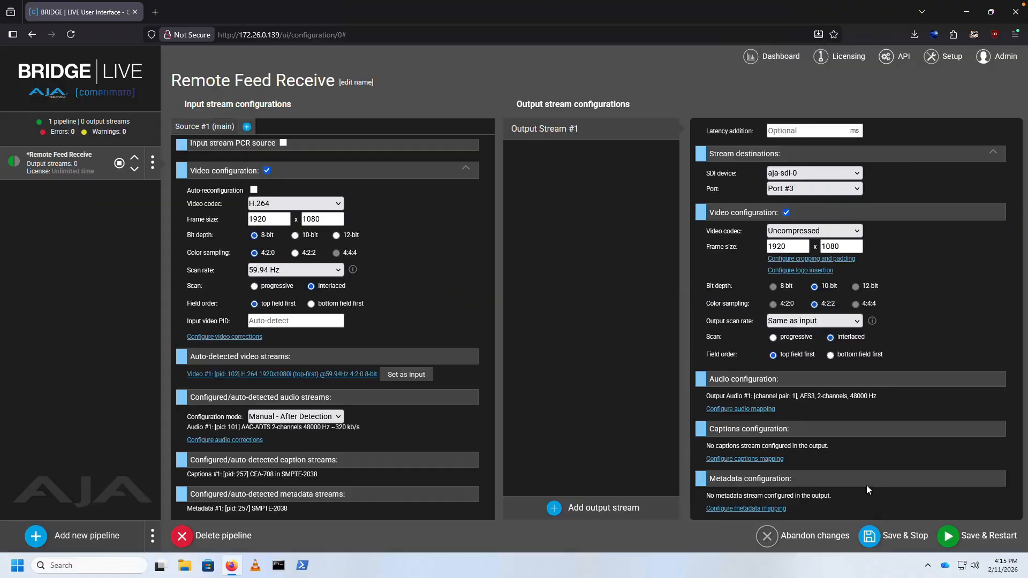
# - Map source Captions #1 to the SDI output stream and save the captions mapping
pyautogui.click(771, 461)
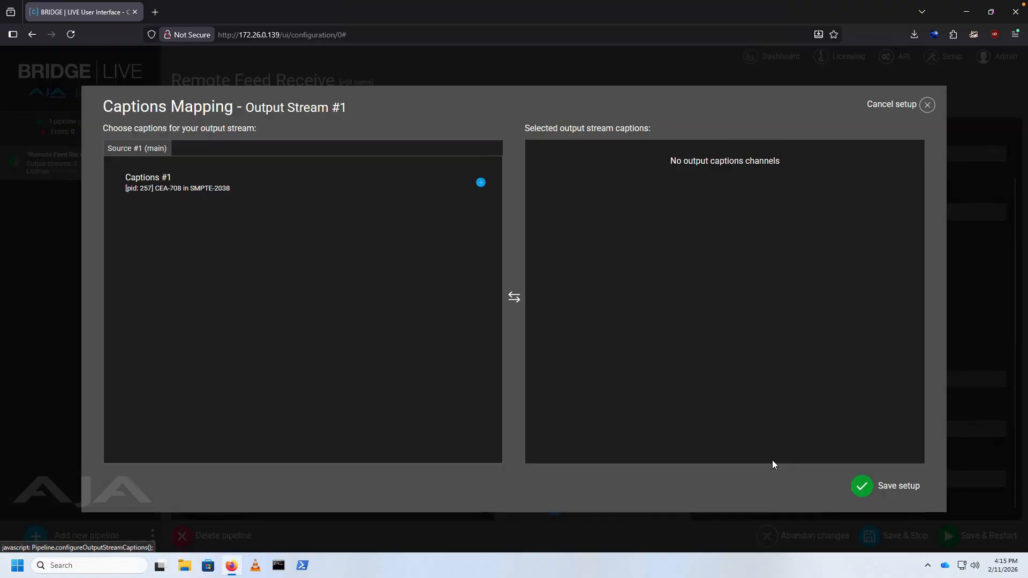
pyautogui.click(481, 183)
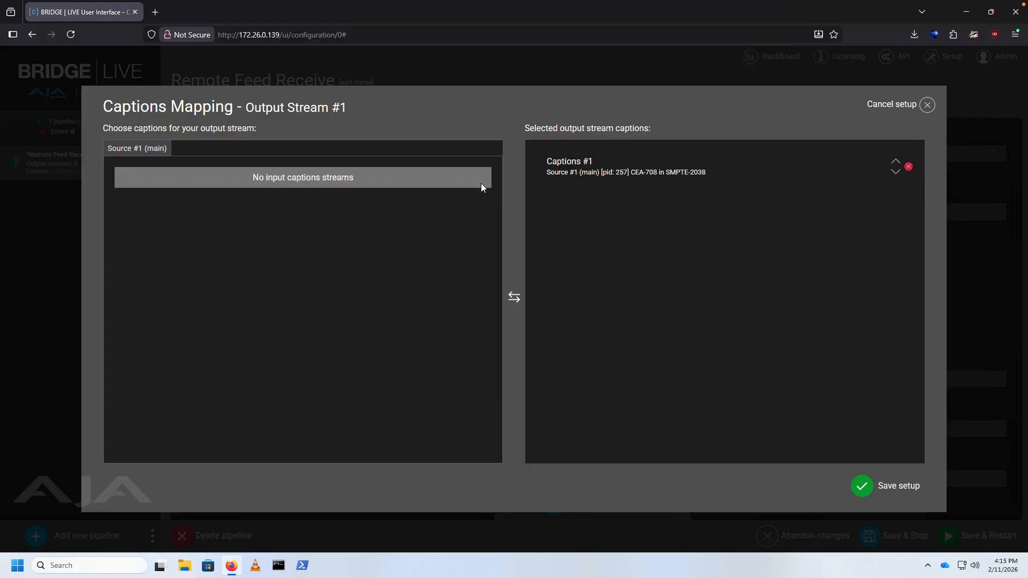
pyautogui.click(869, 484)
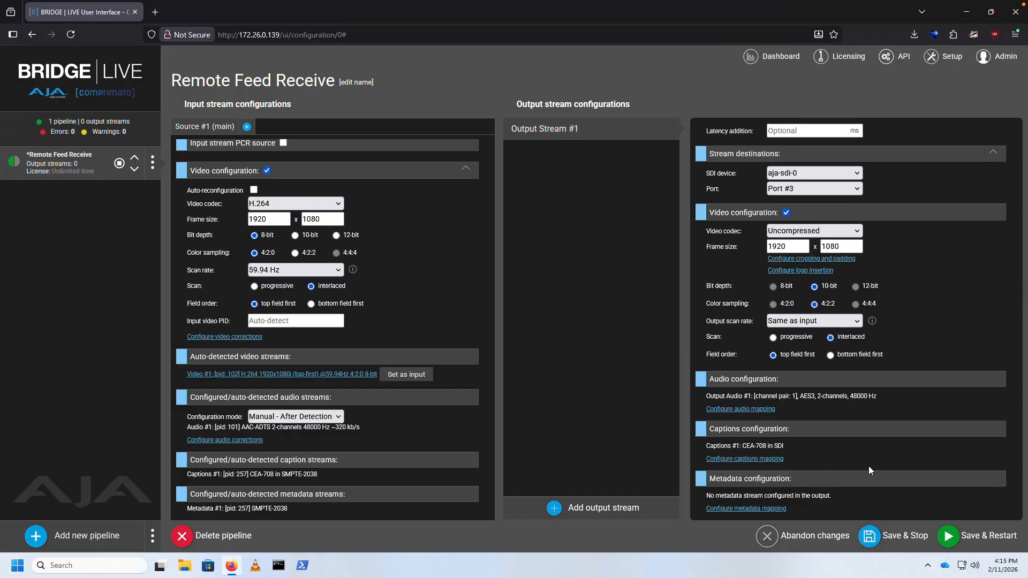
# - Save and restart the Remote Feed Receive pipeline, and check its running status
pyautogui.click(950, 537)
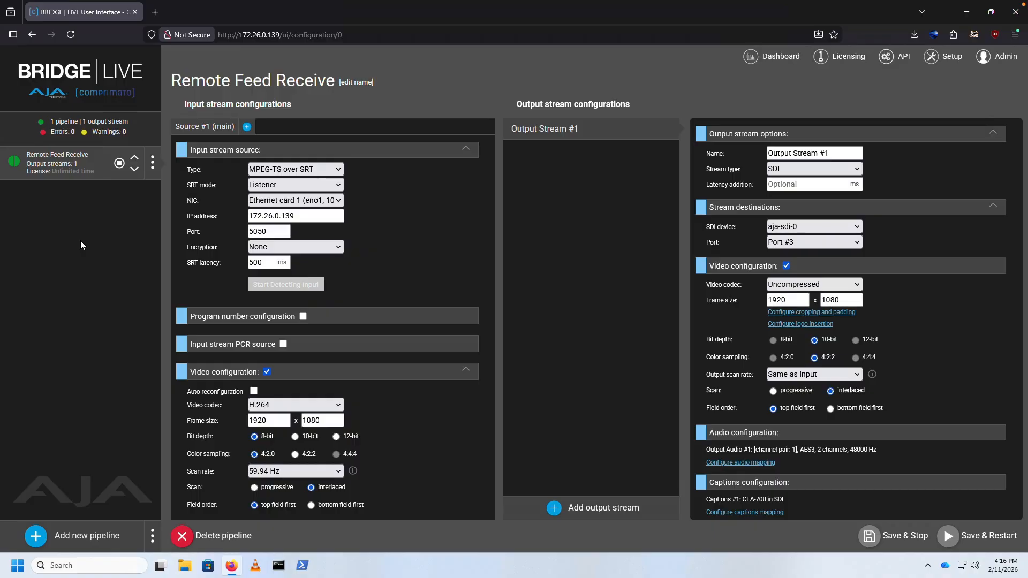
pyautogui.moveTo(18, 165)
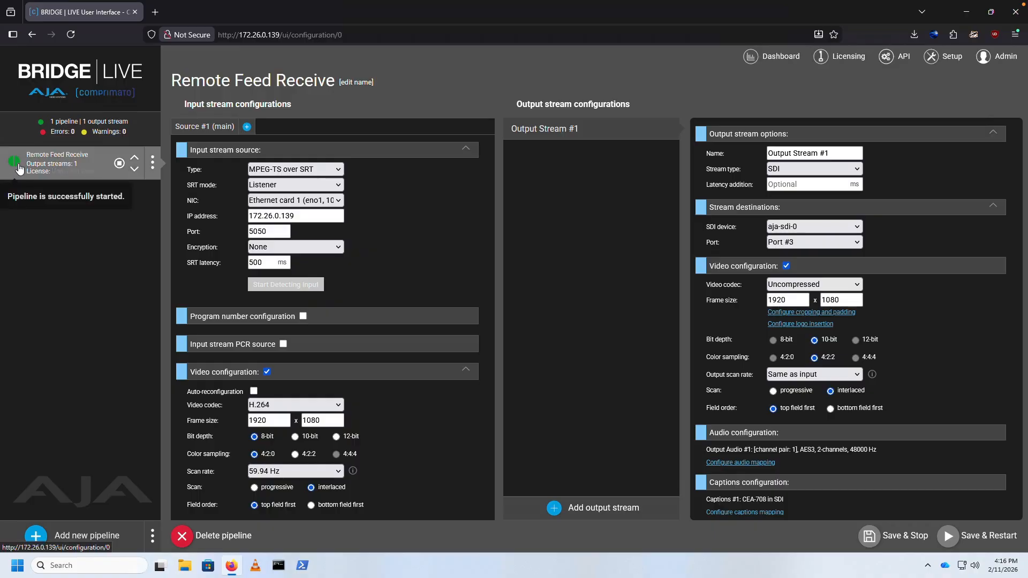